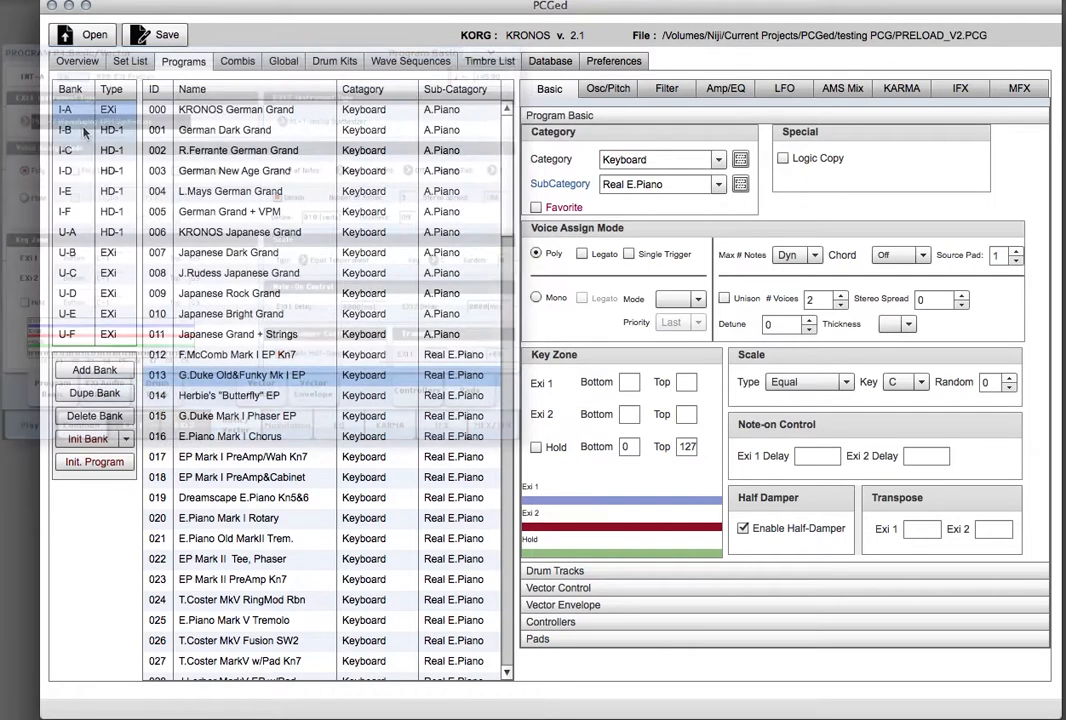
Open bank I-B's first program and set Max # Notes to 1 and Chord to Bsc.
click(68, 129)
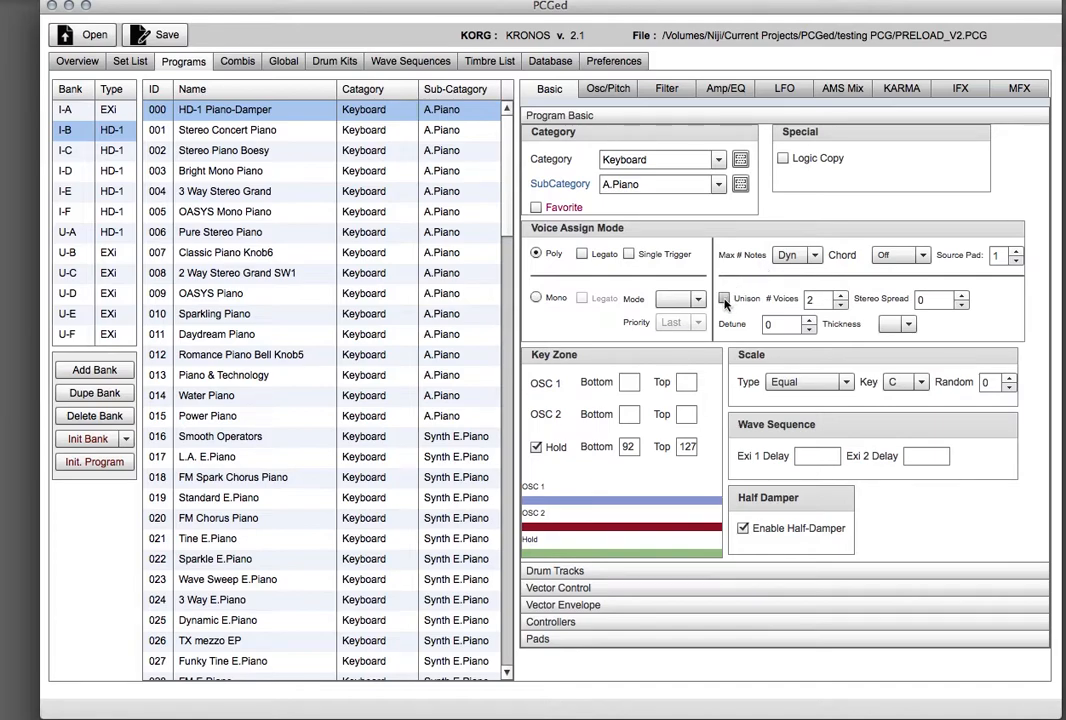
click(797, 255)
click(788, 286)
click(920, 255)
click(887, 280)
Set the program's Thickness to 1, Detune to 5, and choose the N... voice mode.
click(909, 328)
click(897, 341)
click(810, 321)
click(698, 297)
click(683, 318)
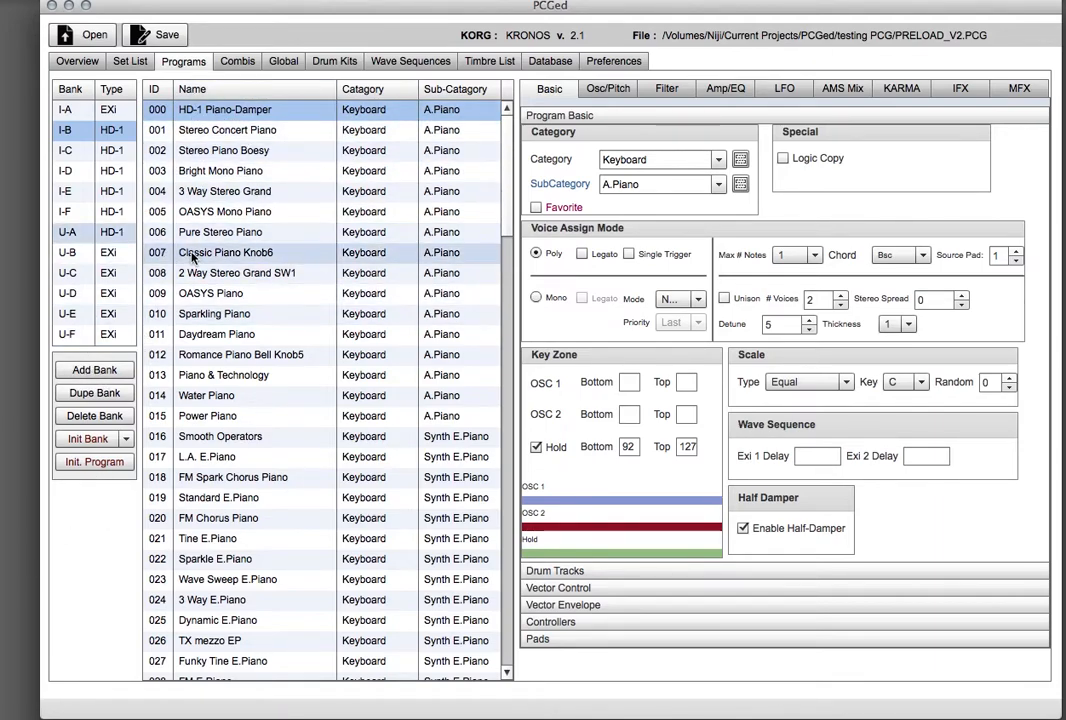
Add two new banks, U-G and U-AA.
click(88, 371)
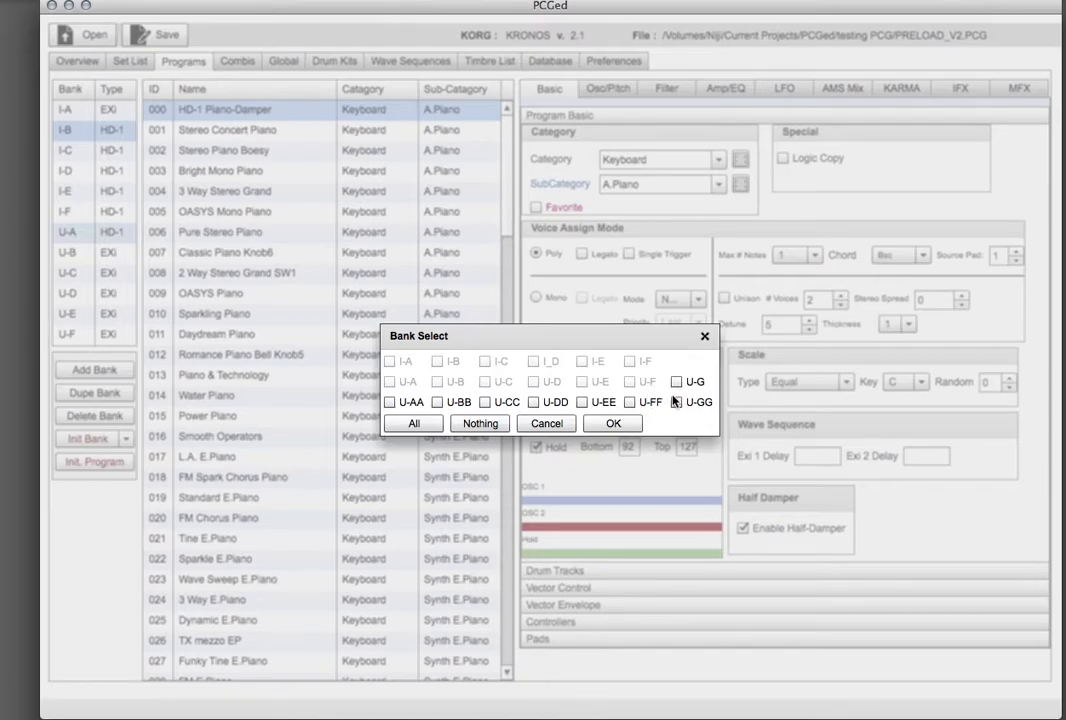
click(414, 426)
click(488, 425)
click(677, 382)
click(390, 402)
click(611, 424)
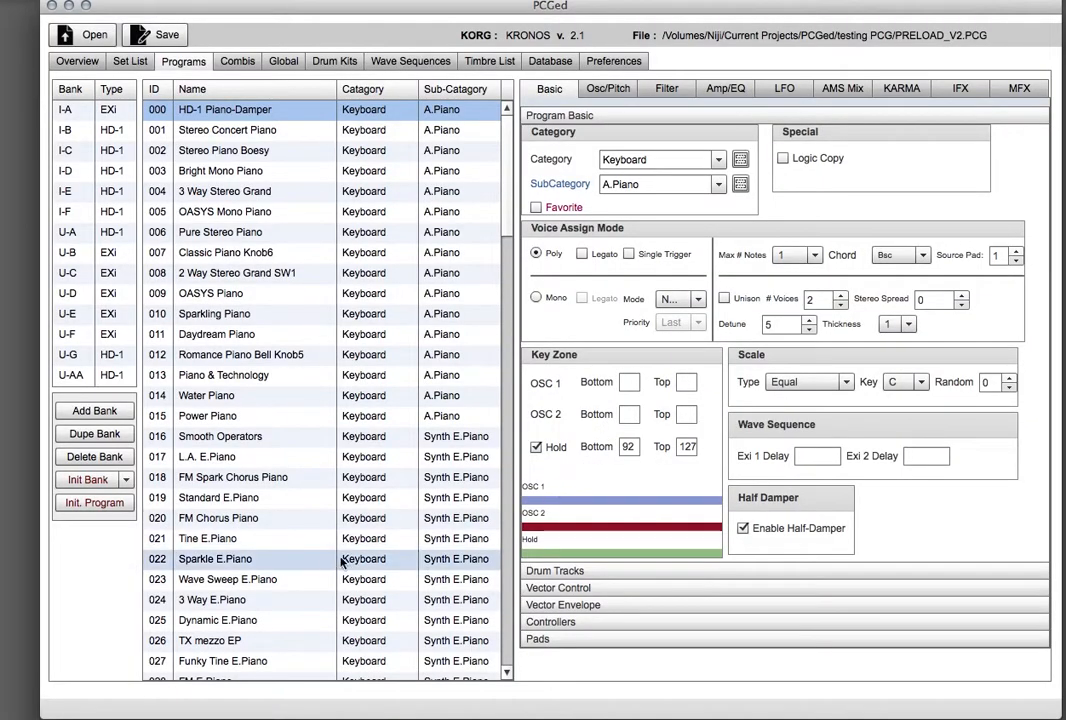
Duplicate bank U-C into a new bank.
click(72, 356)
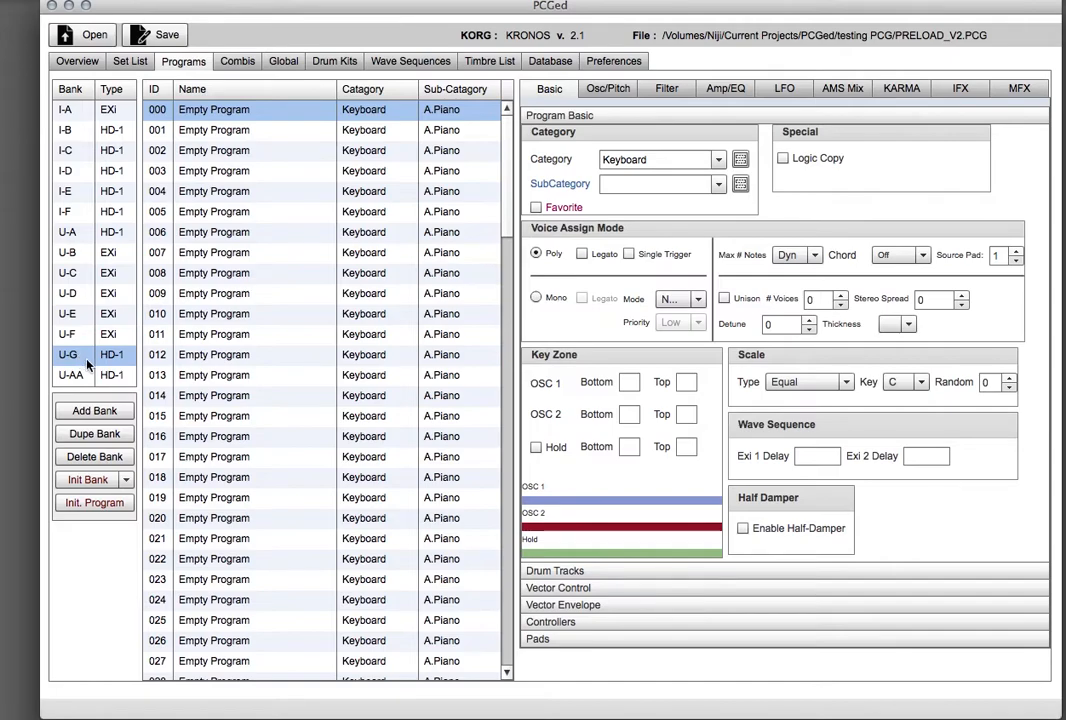
shift+click(85, 374)
click(119, 362)
click(70, 276)
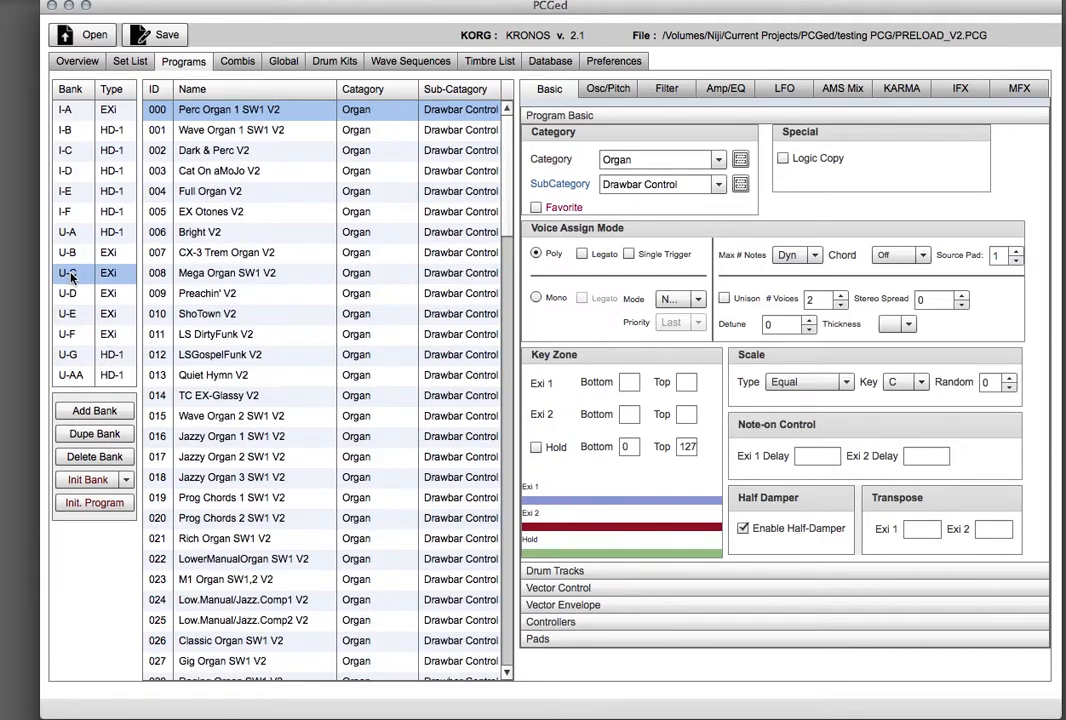
click(90, 434)
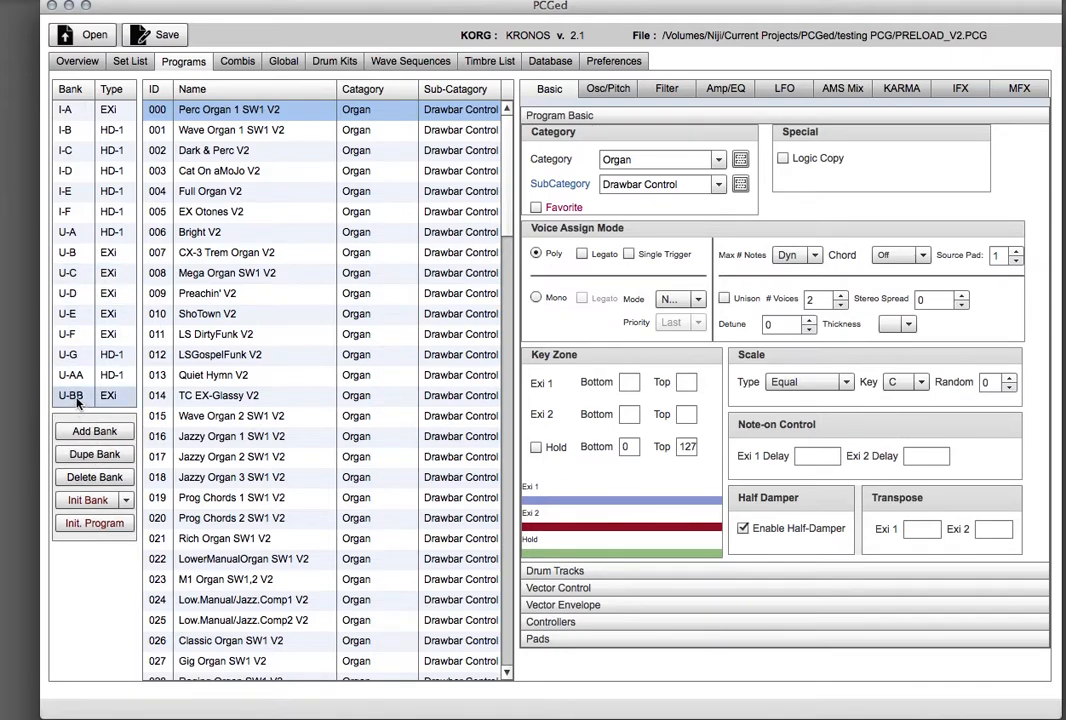
In bank U-BB, move Bright V2 to slot 000 and ShoTown V2 to slot 001.
click(78, 398)
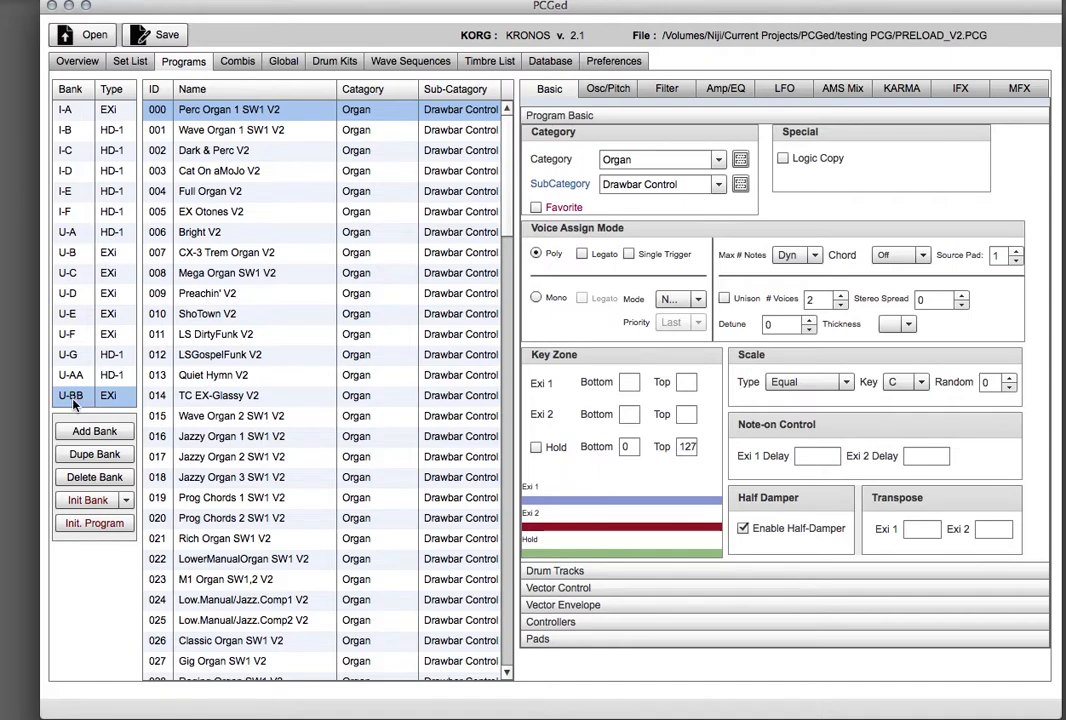
drag(210, 232, 192, 110)
drag(205, 314, 200, 130)
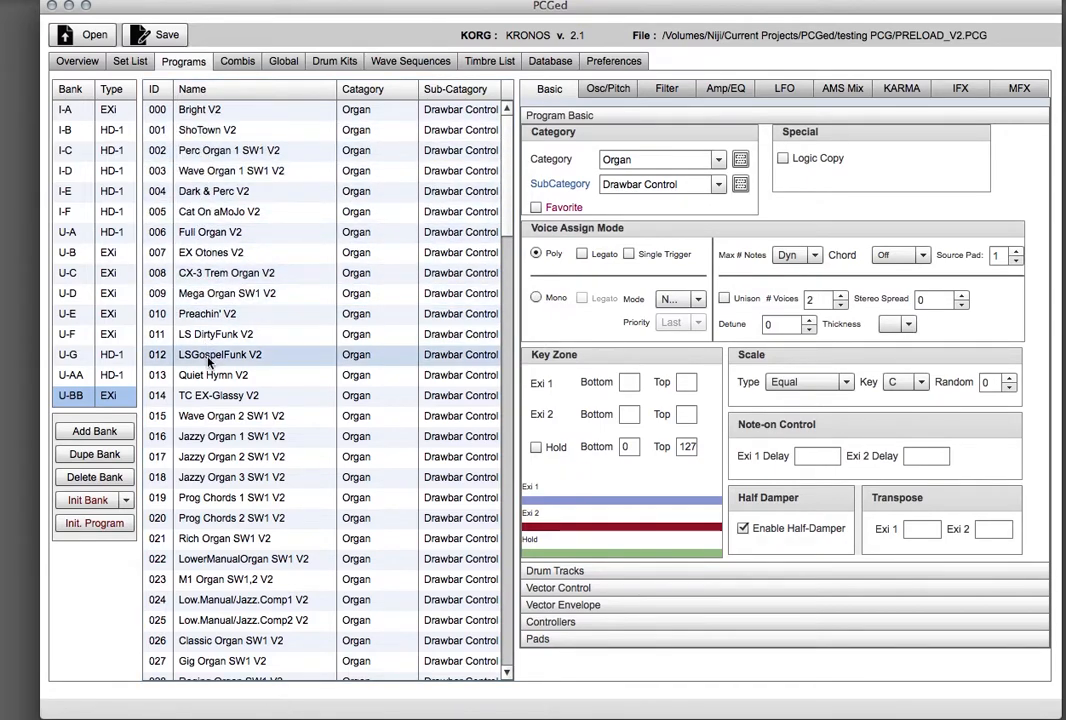
Reorder bank U-BB so LSGospelFunk V2, LS DirtyFunk V2 and Gig Organ SW1 V2 fill slots 000 to 002.
drag(175, 352, 205, 110)
drag(215, 358, 200, 130)
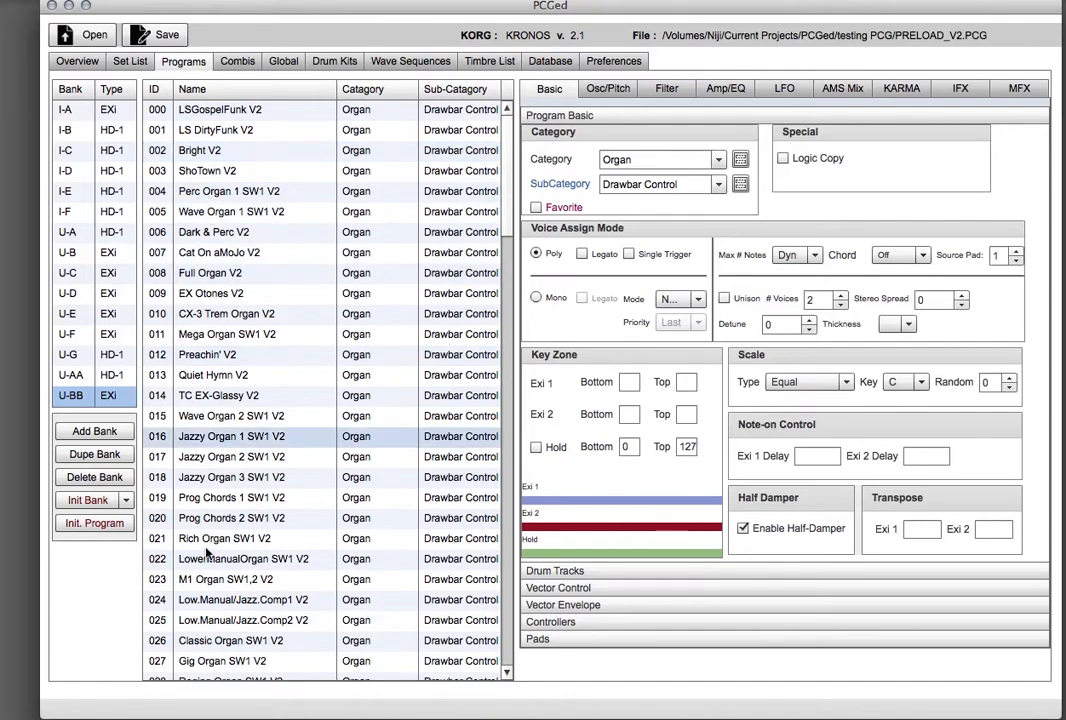
drag(214, 664, 200, 150)
Delete bank U-AA.
click(70, 273)
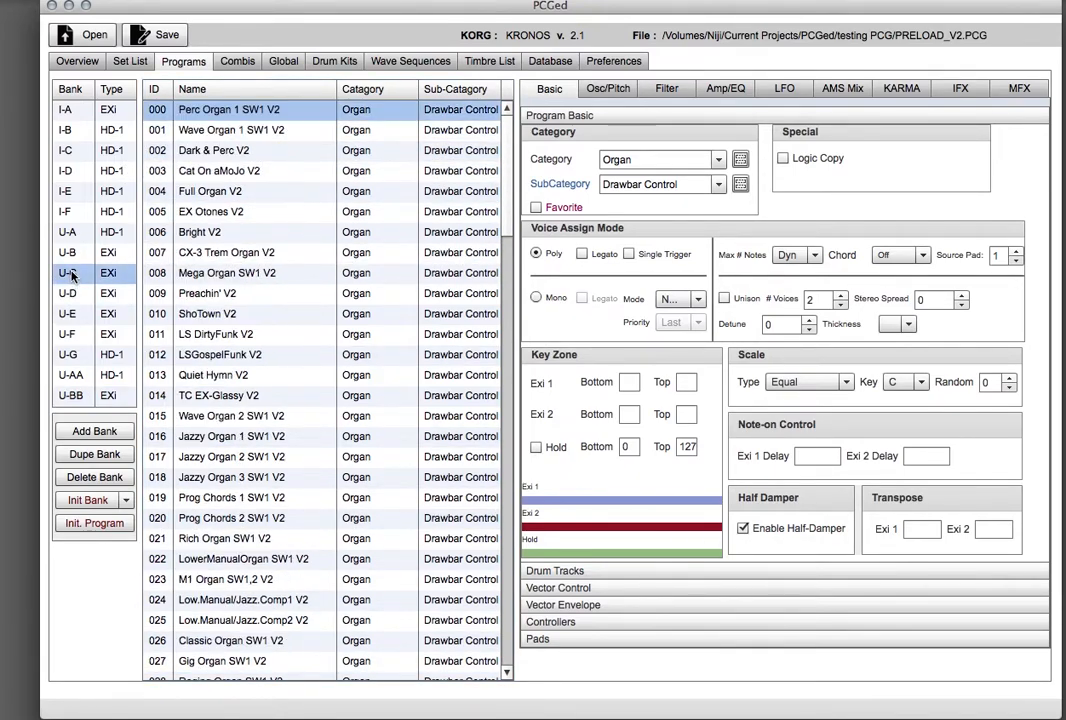
click(73, 396)
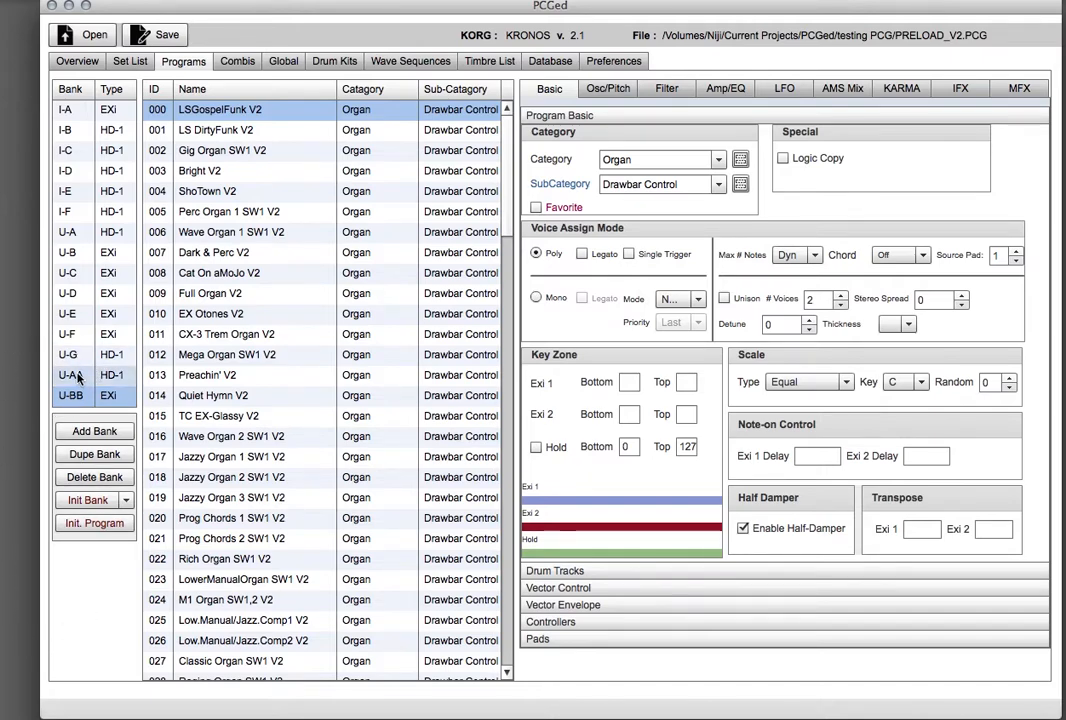
click(80, 378)
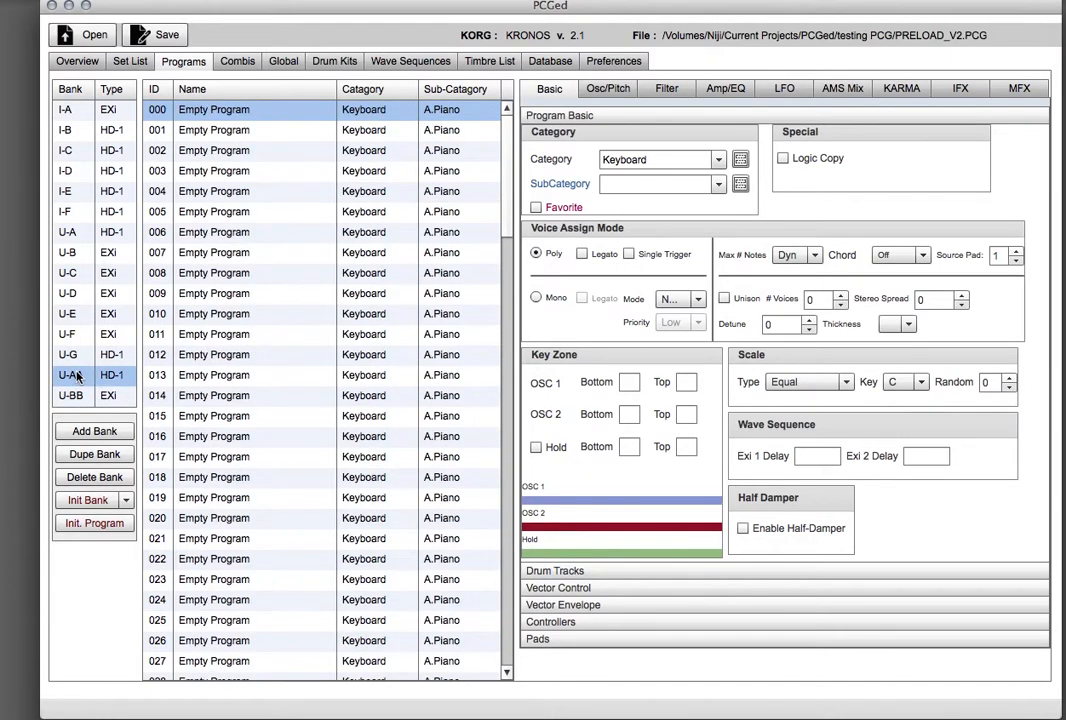
click(92, 478)
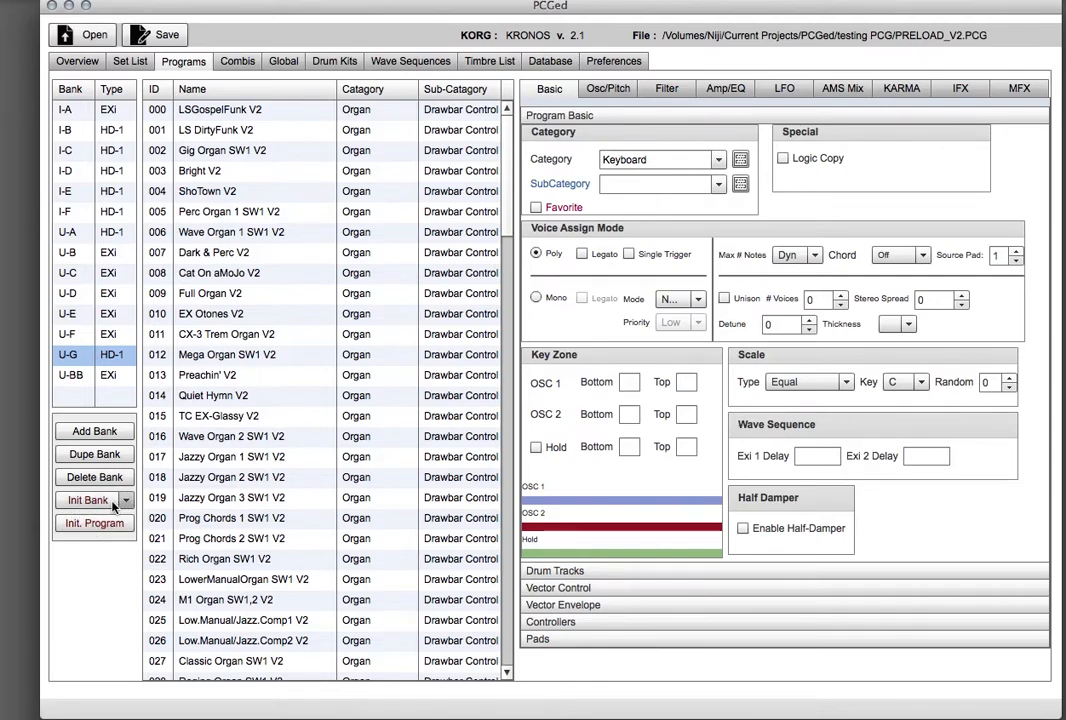
Initialize bank U-A with default programs.
click(68, 232)
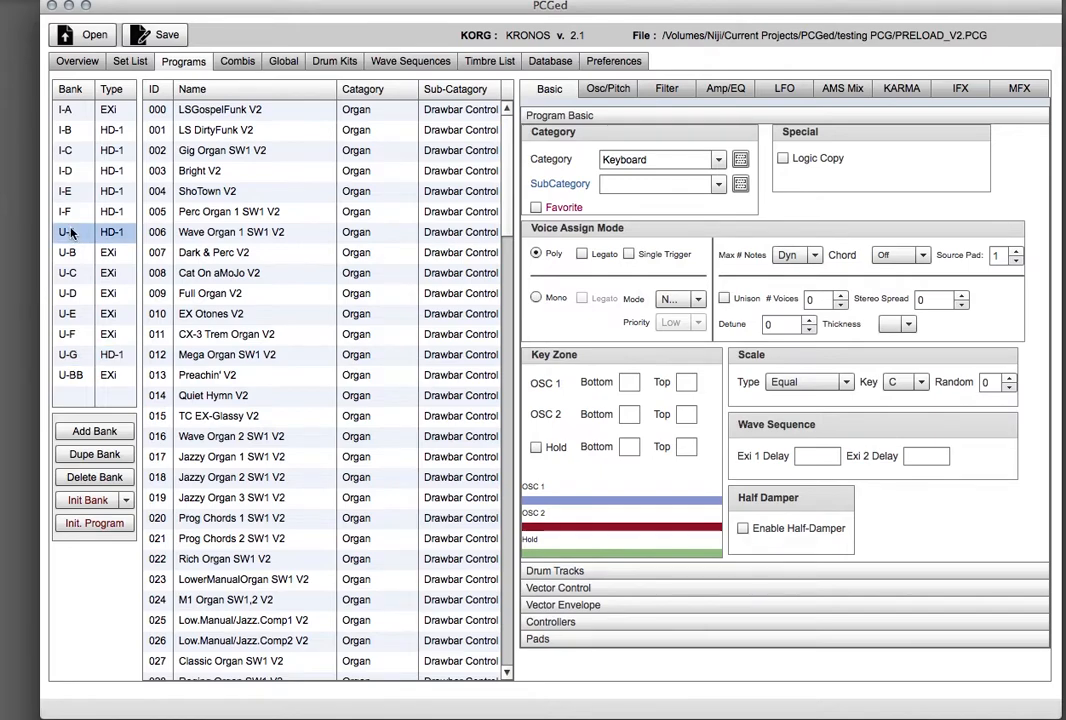
click(88, 500)
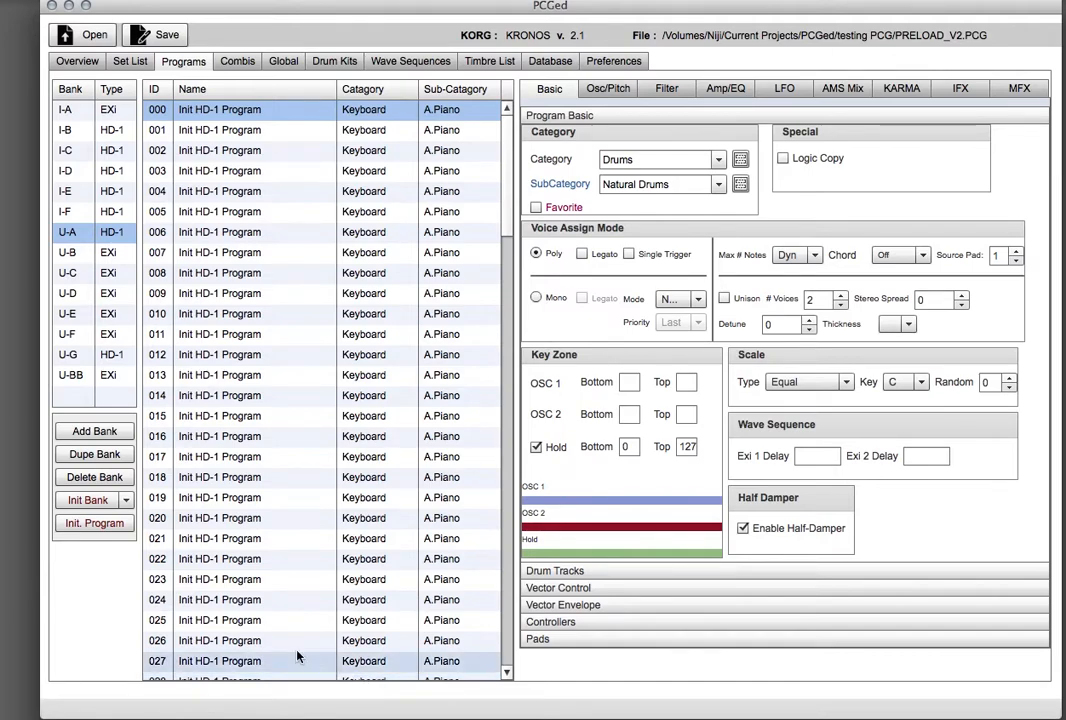
Initialize bank U-B as an HD-1 bank.
click(80, 253)
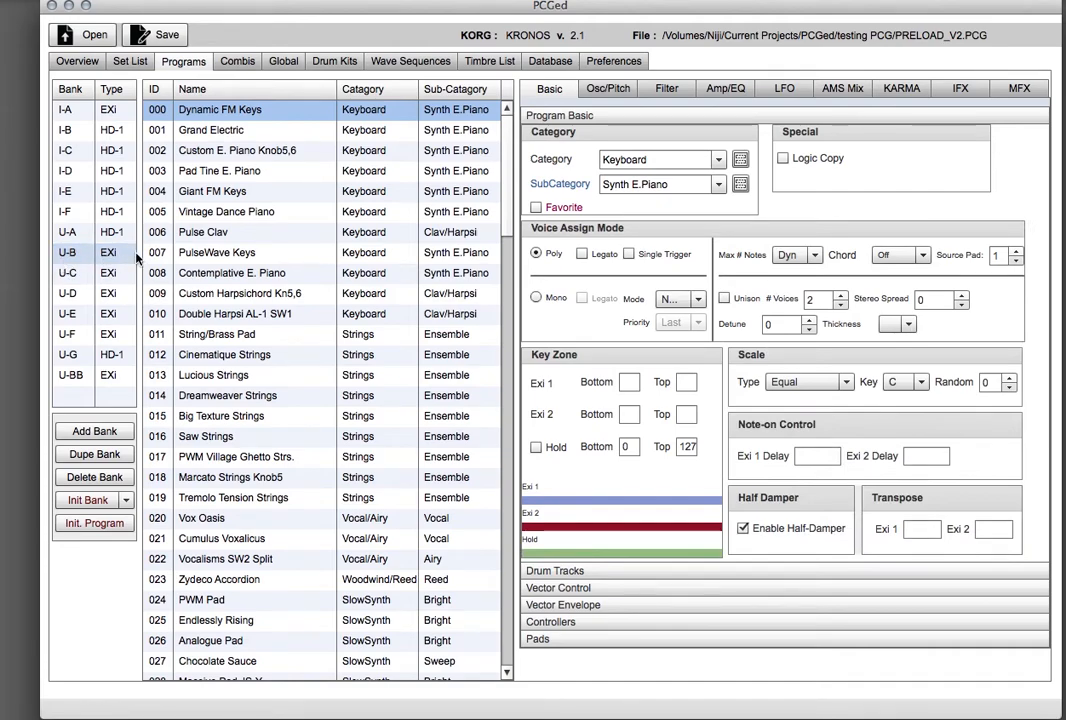
click(130, 503)
click(82, 437)
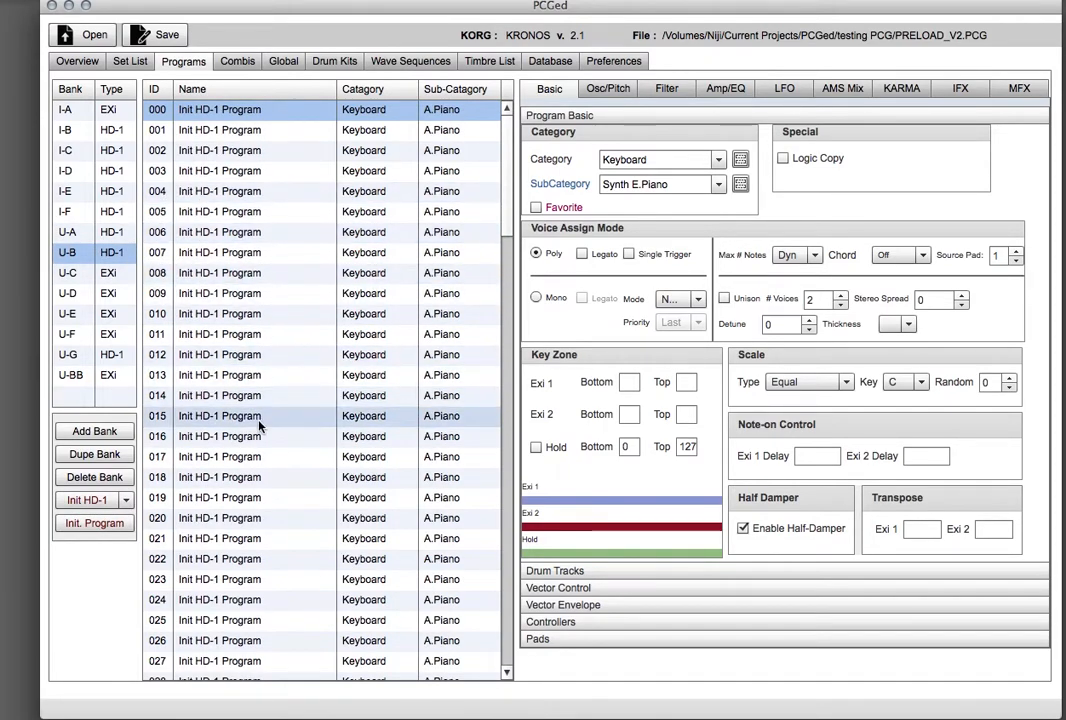
Initialize bank U-A as an EXi bank.
click(108, 231)
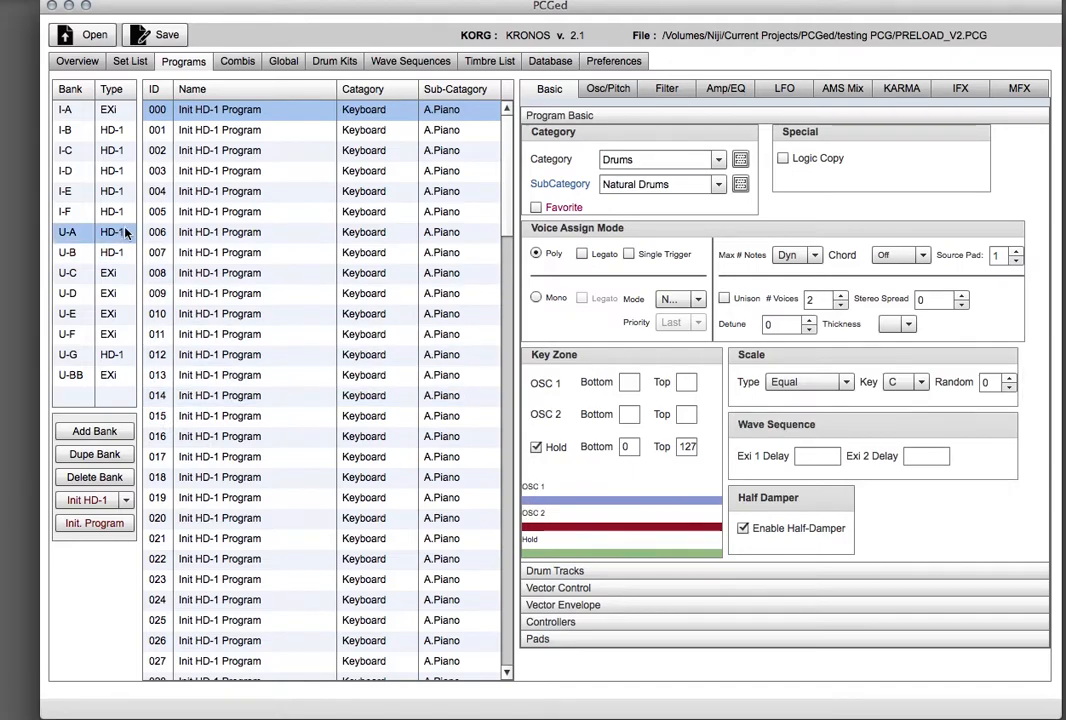
click(127, 500)
click(91, 544)
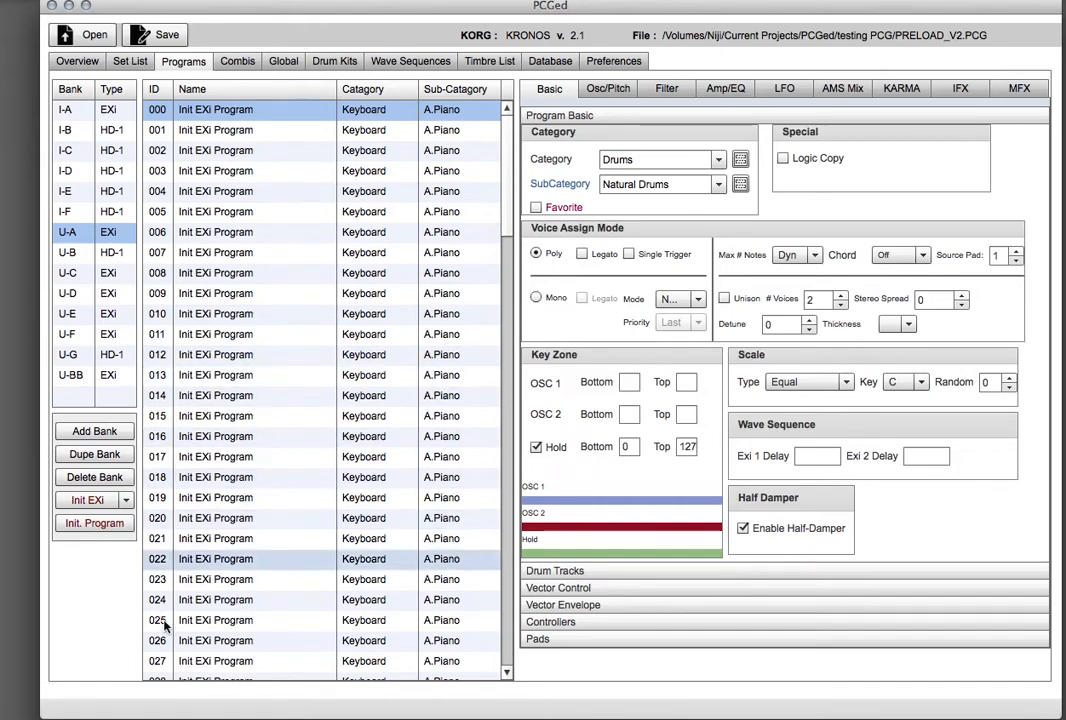
Initialize bank U-G as an HD-1 bank with the custom program name My Organ Patches.
click(76, 355)
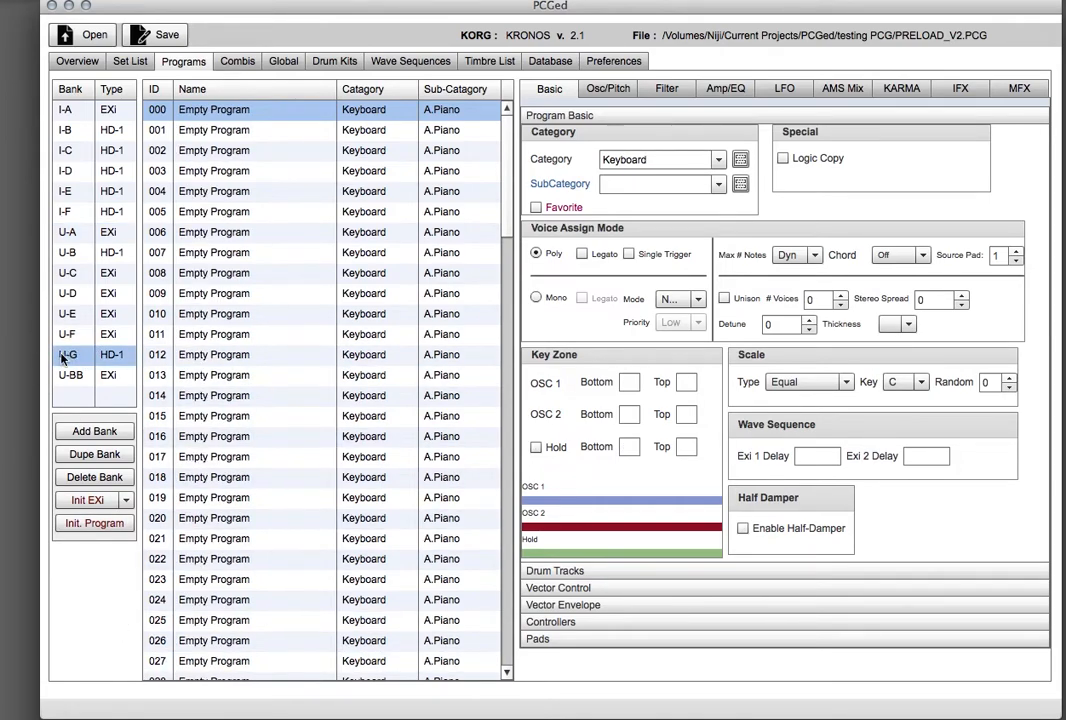
click(236, 114)
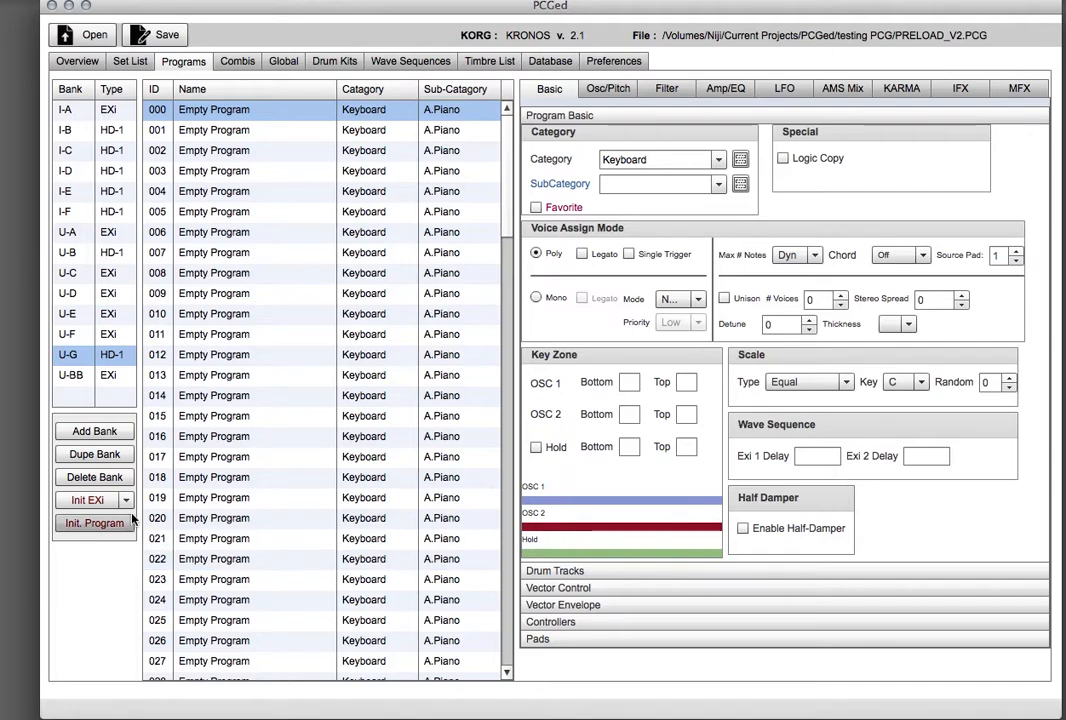
click(100, 500)
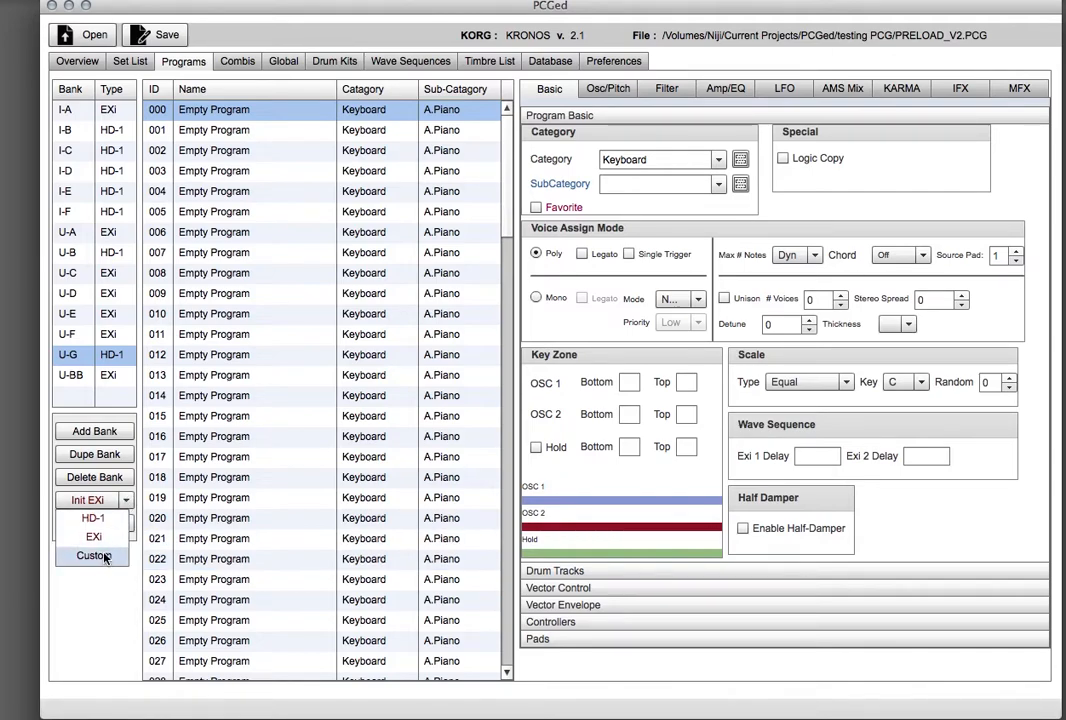
click(95, 556)
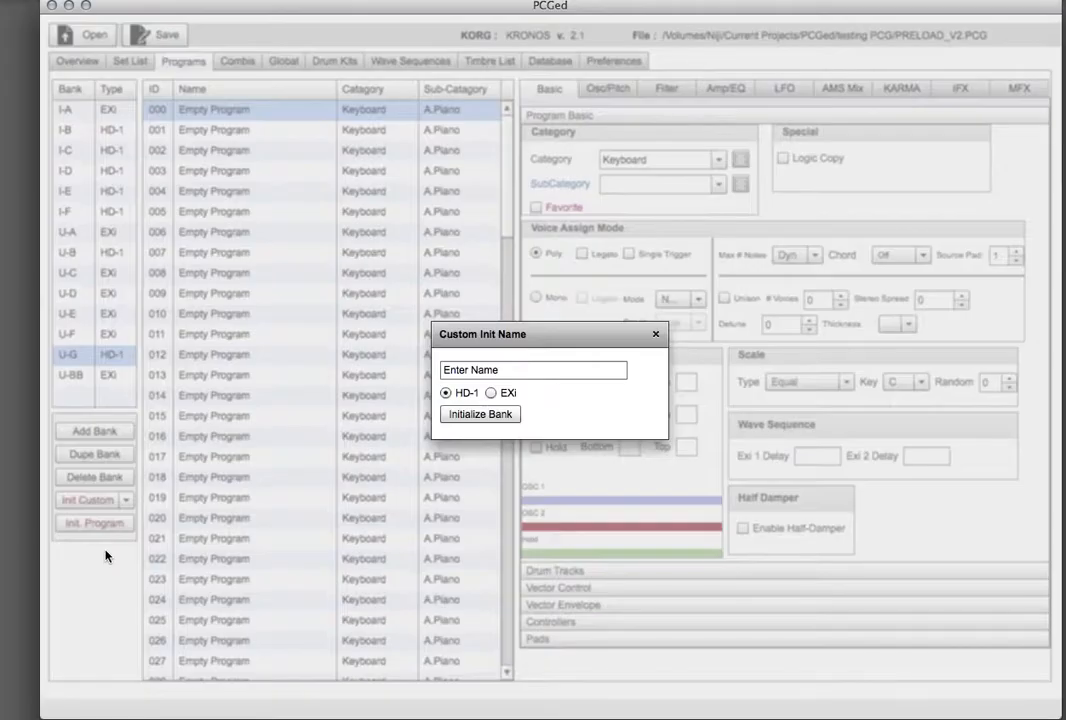
click(491, 394)
click(446, 395)
drag(502, 371, 426, 359)
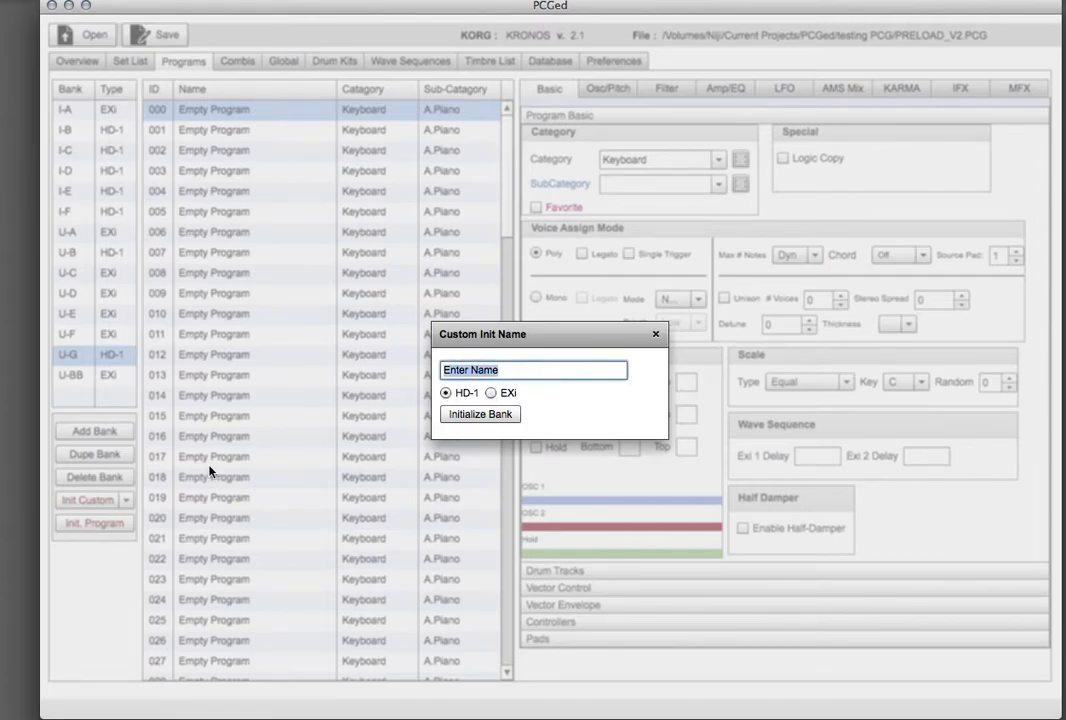
text(My Organ Patches)
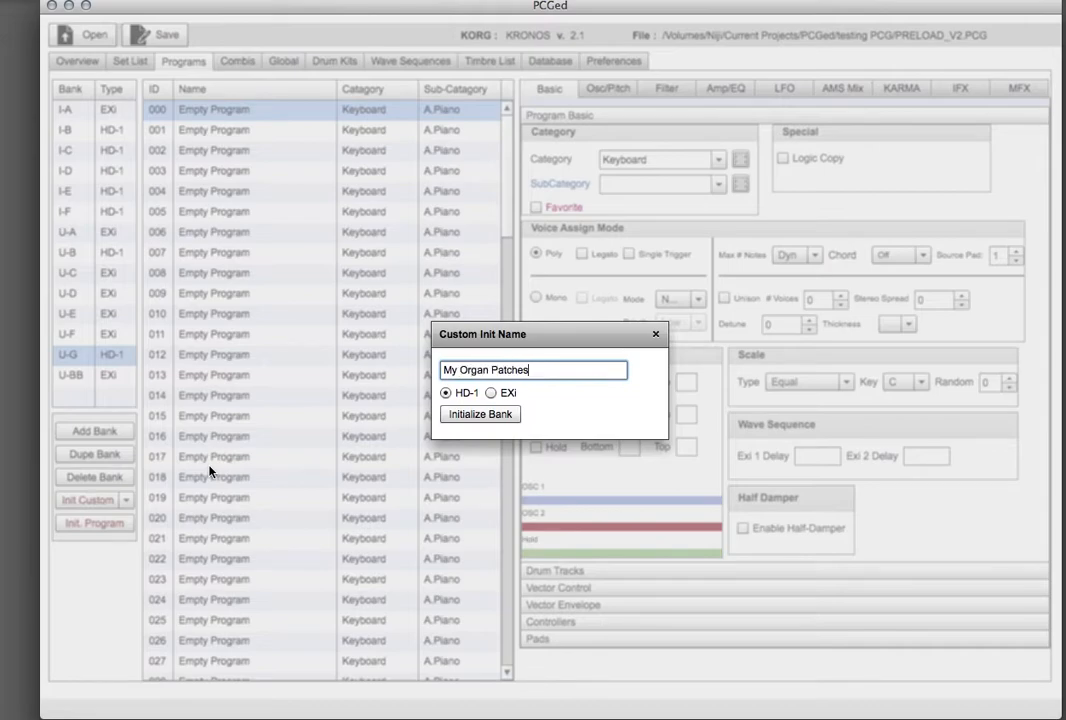
click(482, 413)
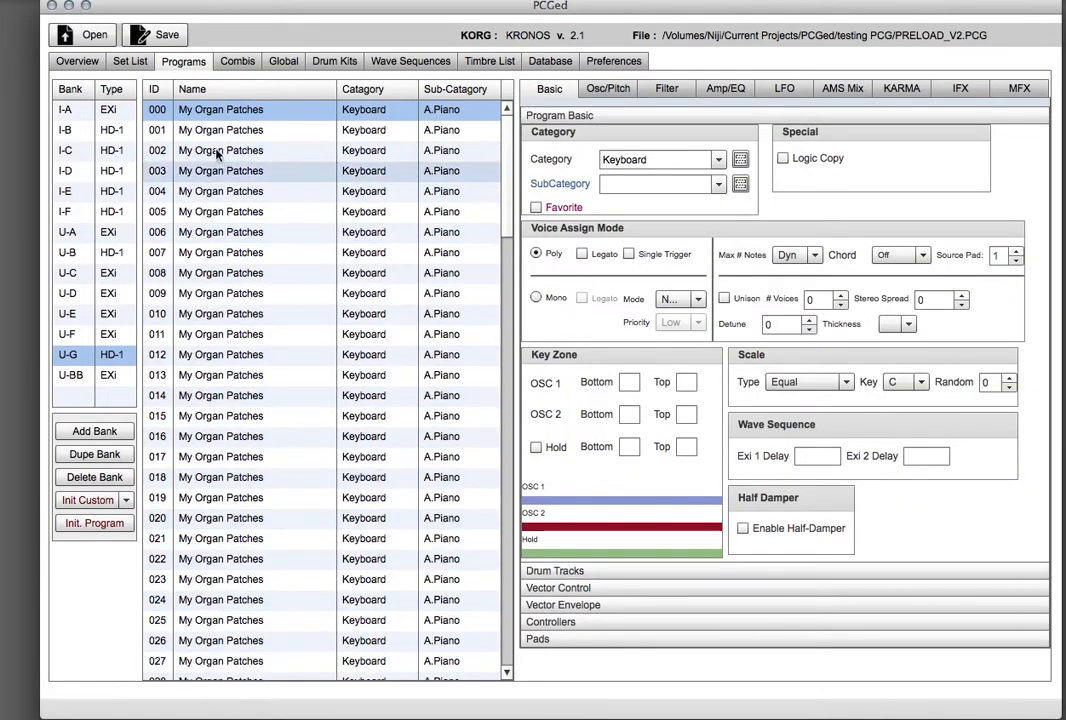
Set the category to Organ and apply it to every program in the bank.
click(710, 160)
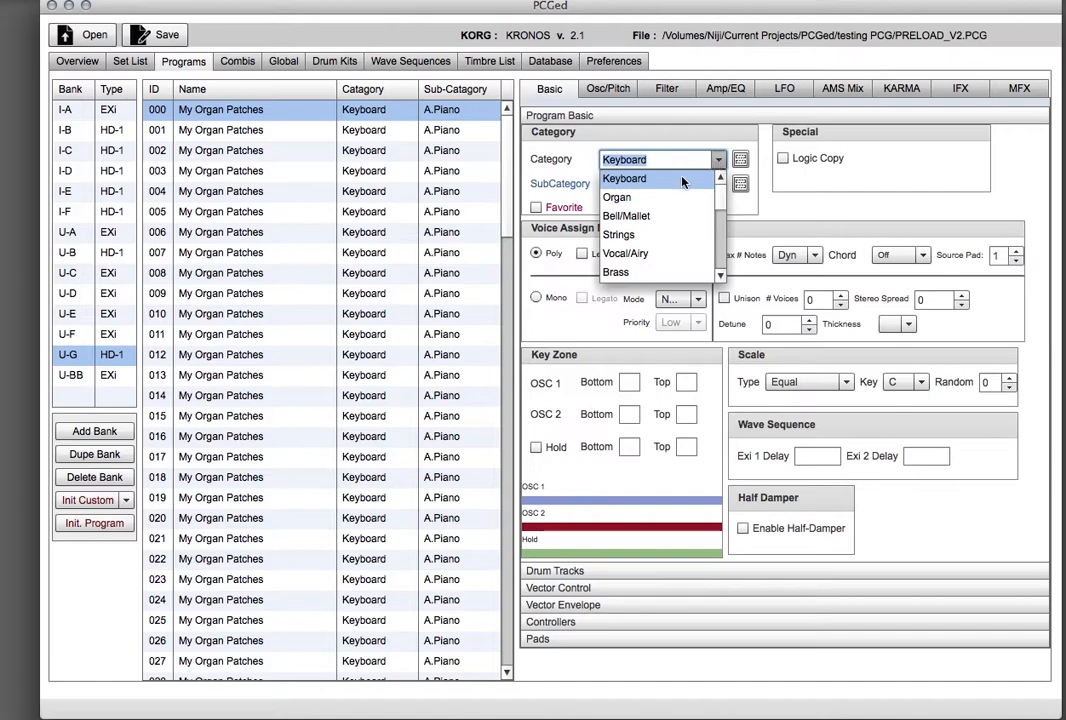
click(627, 200)
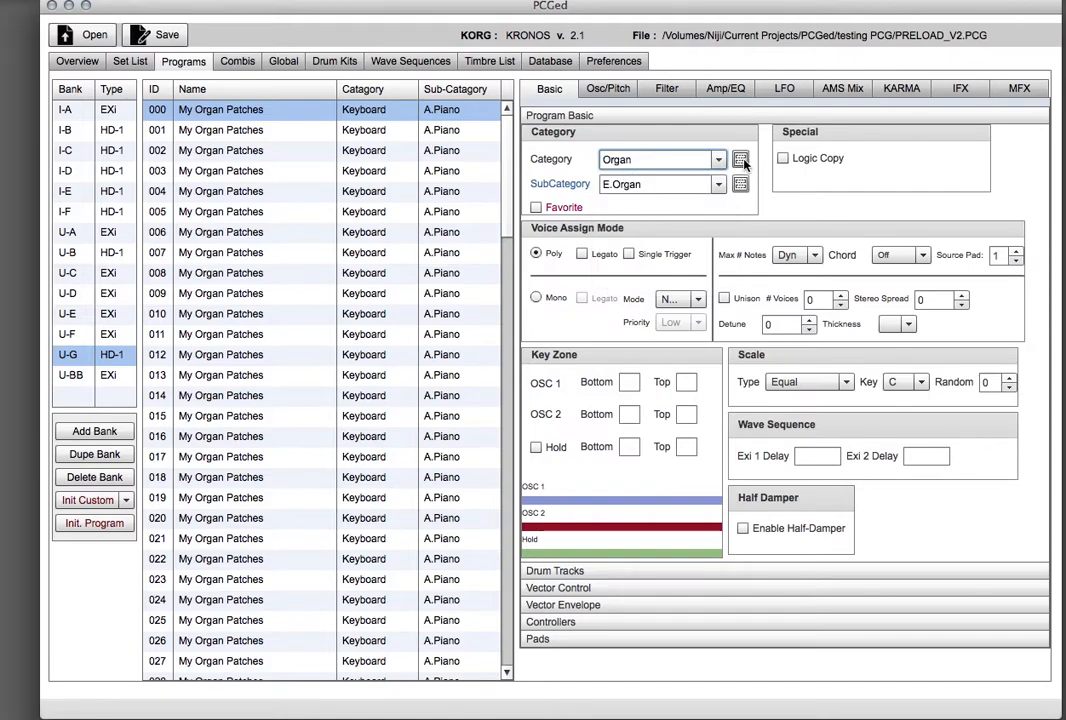
click(741, 160)
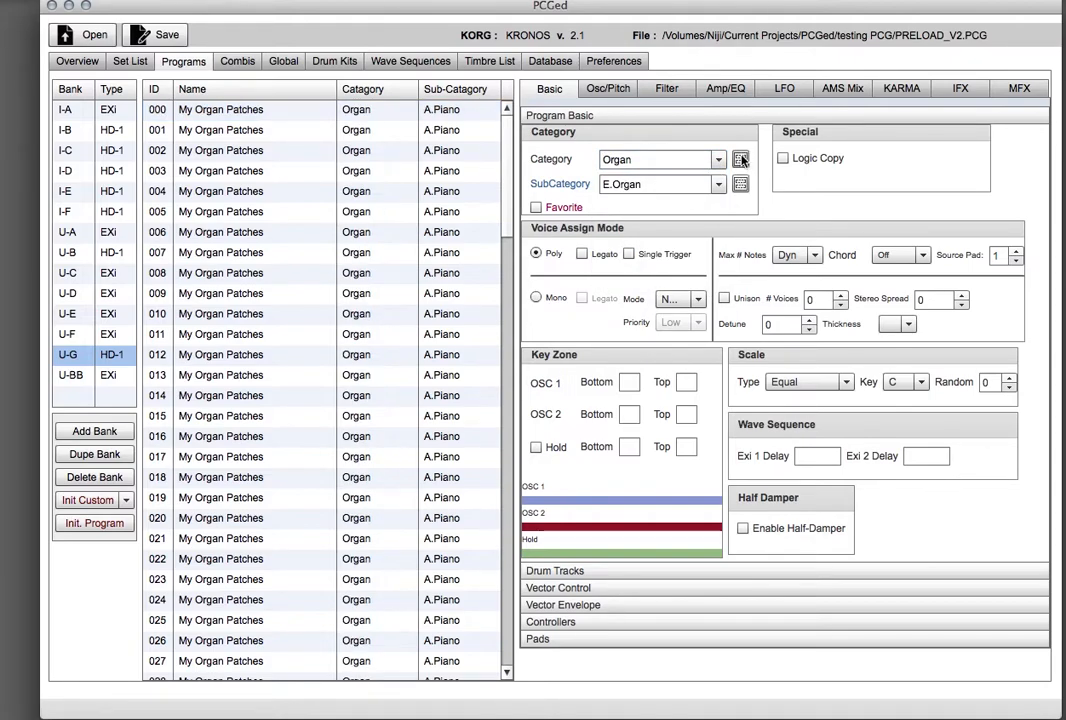
Set the subcategory to Pipe Organ and apply it to every program in the bank.
click(719, 186)
click(630, 221)
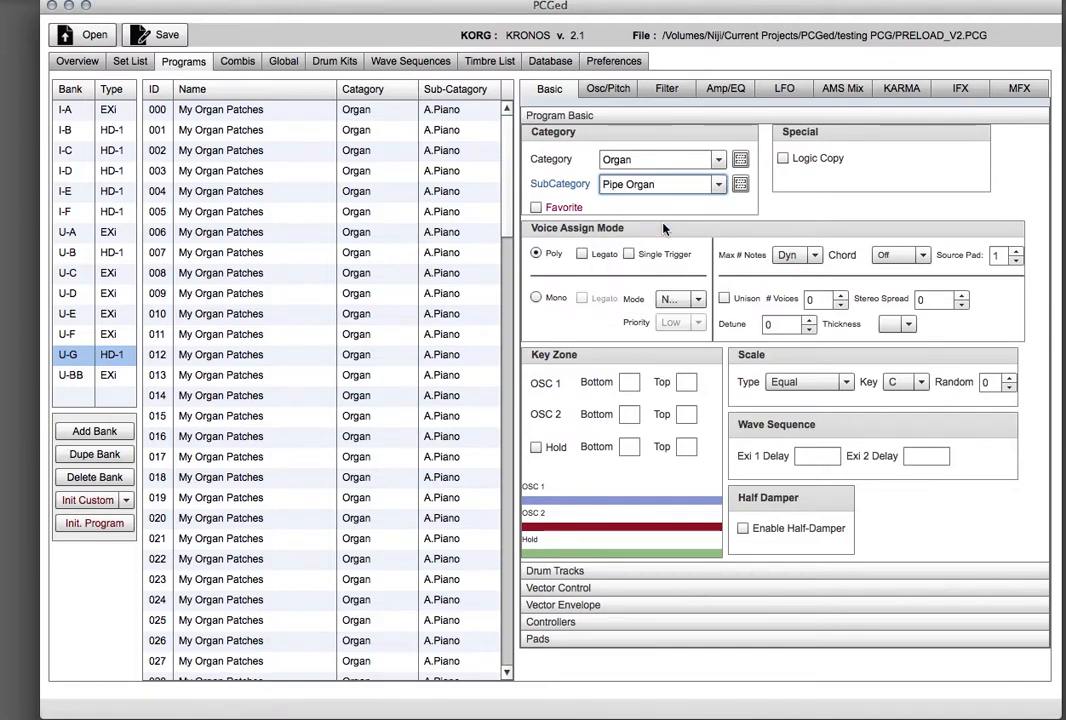
click(741, 185)
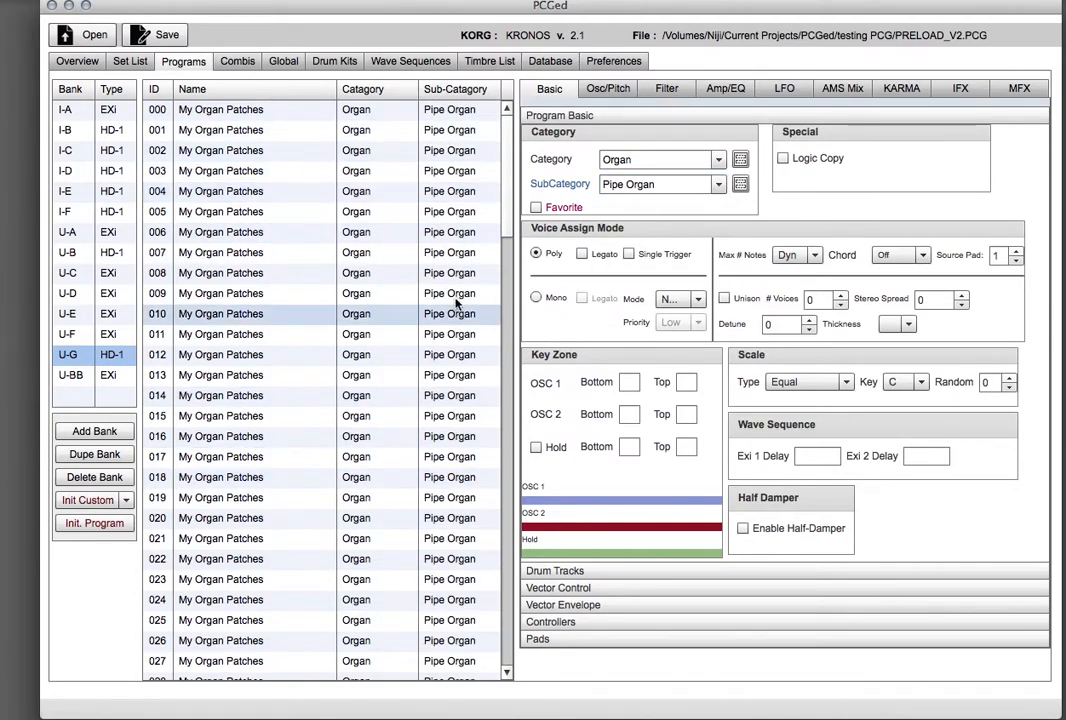
Initialize programs 005 and 012 in bank U-G.
drag(503, 218, 425, 142)
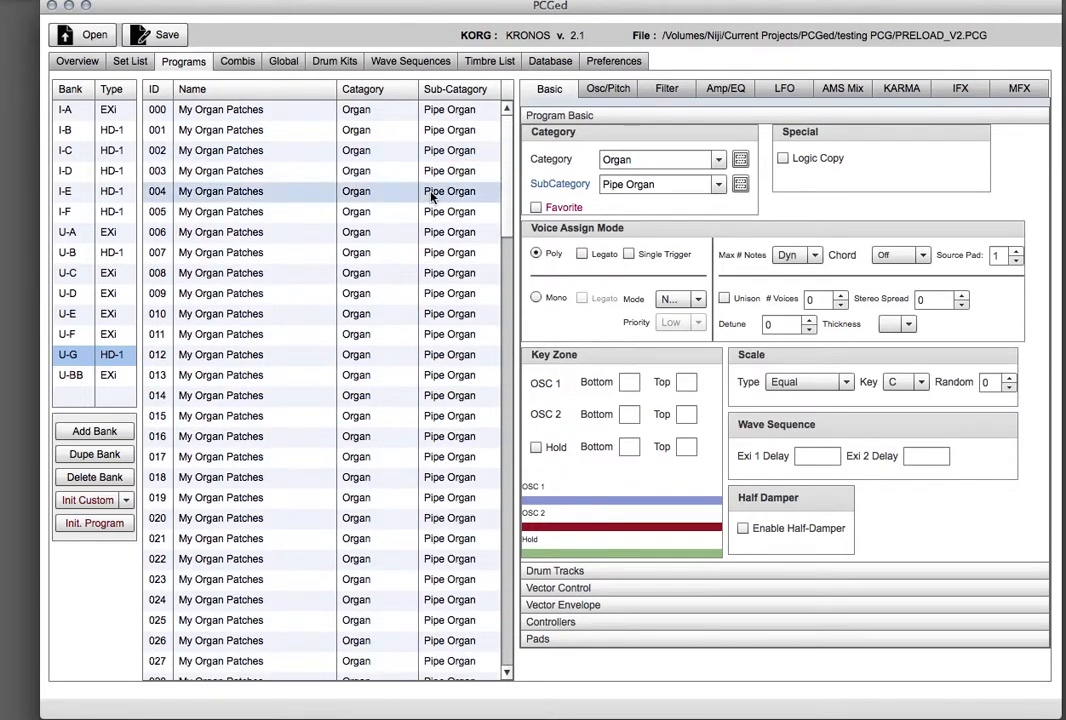
click(223, 214)
click(84, 524)
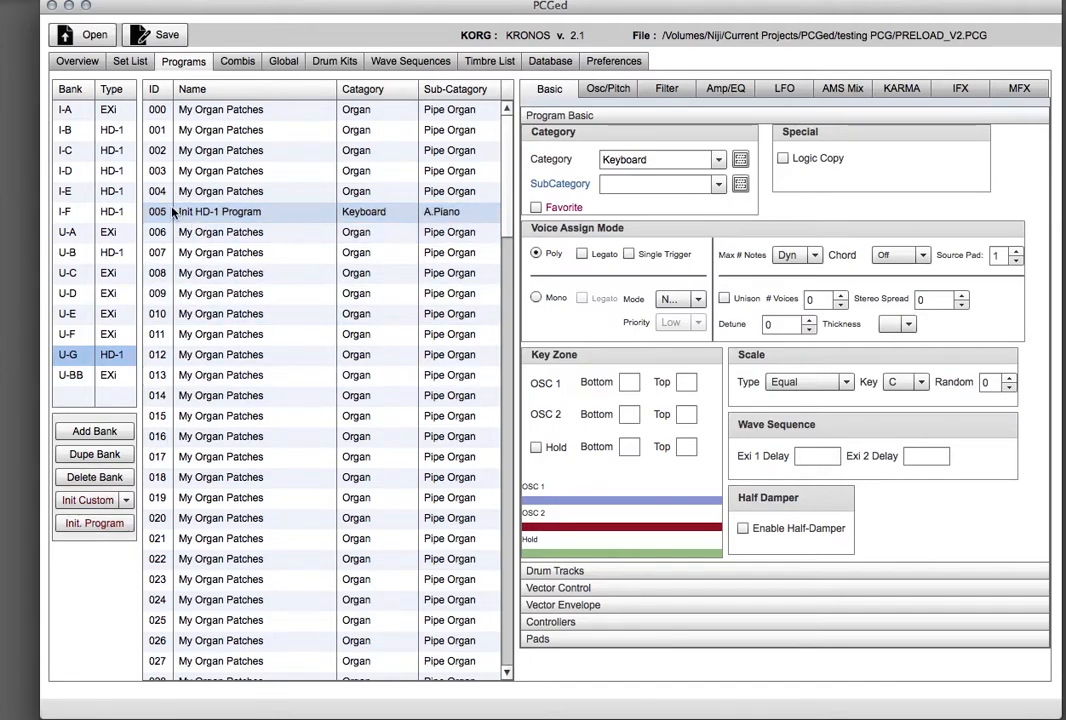
click(228, 354)
click(101, 526)
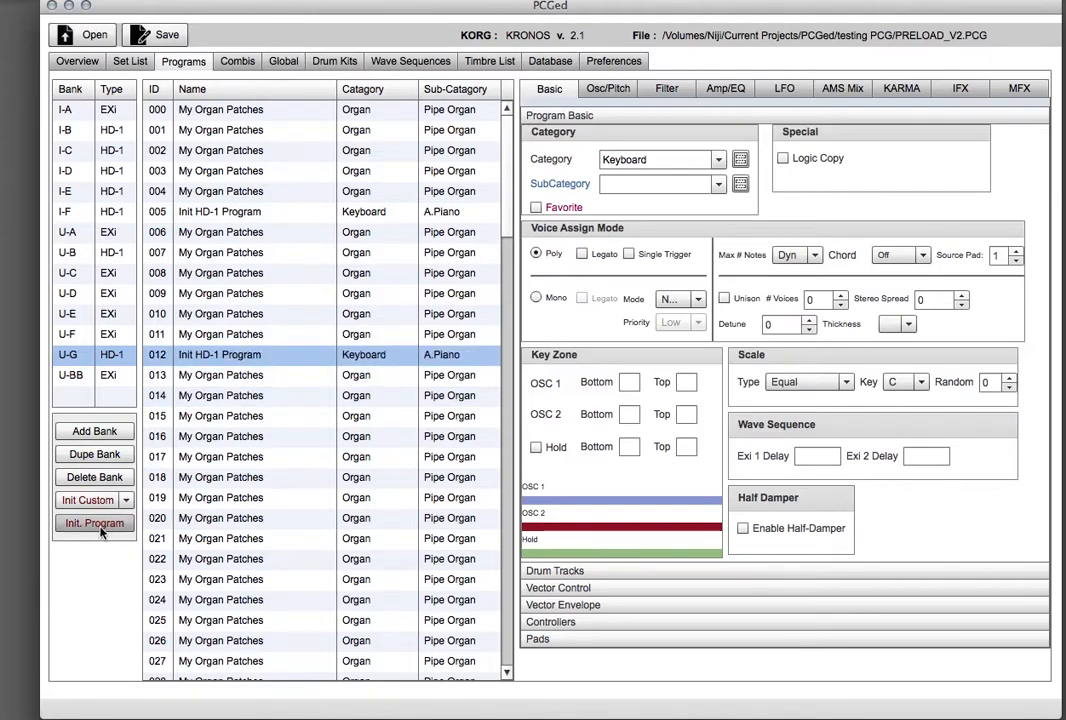